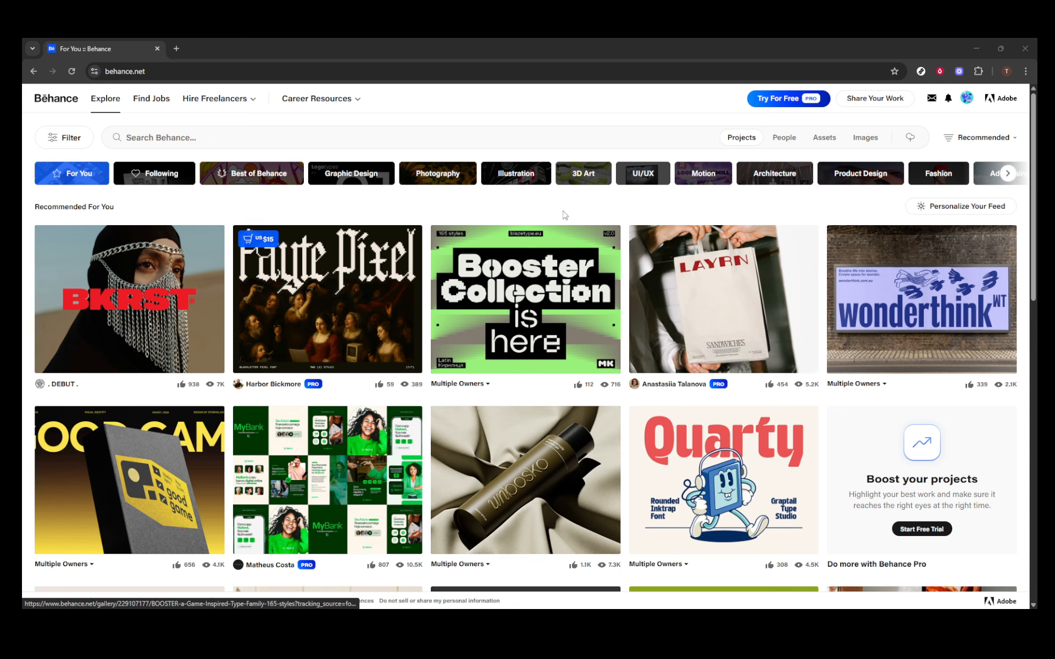
Start a new project and add the computer picture from the Pictures folder as its first image
left_click(874, 99)
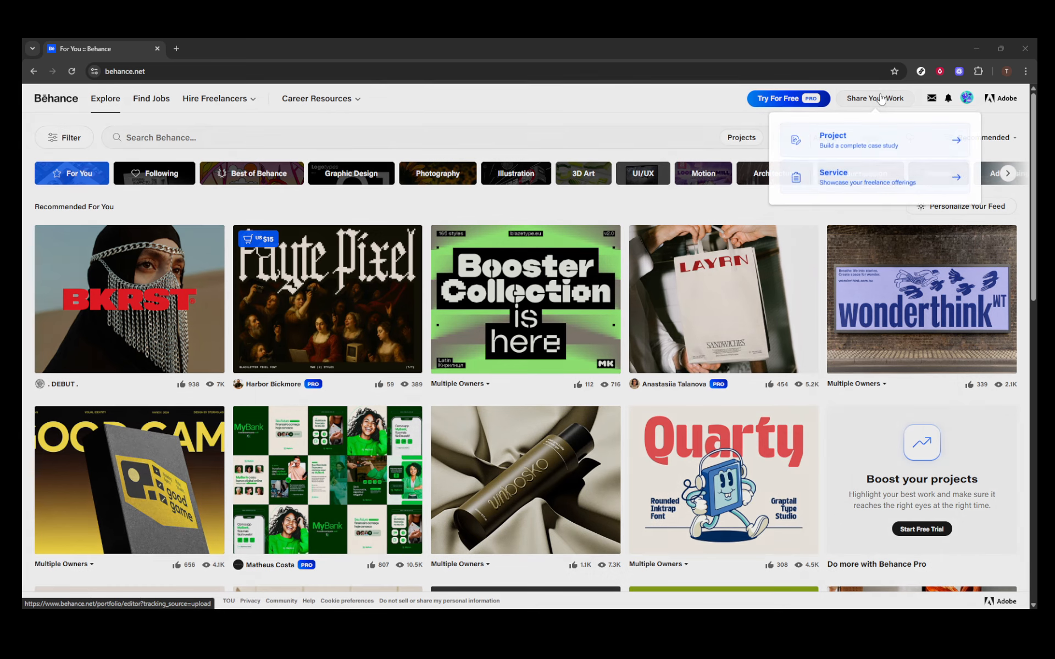
left_click(873, 143)
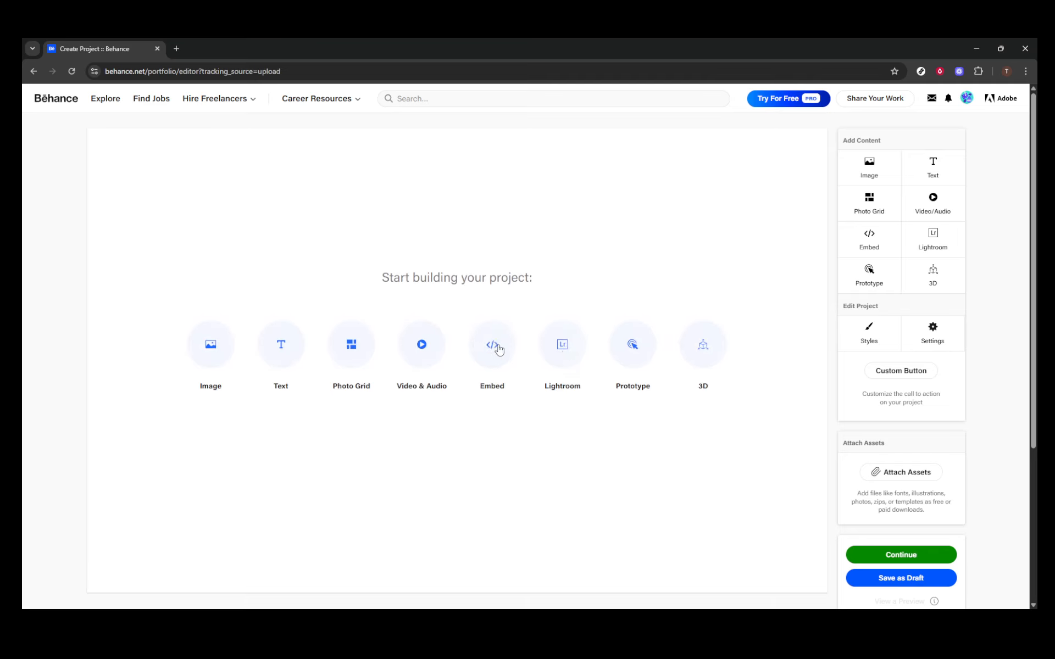
left_click(215, 353)
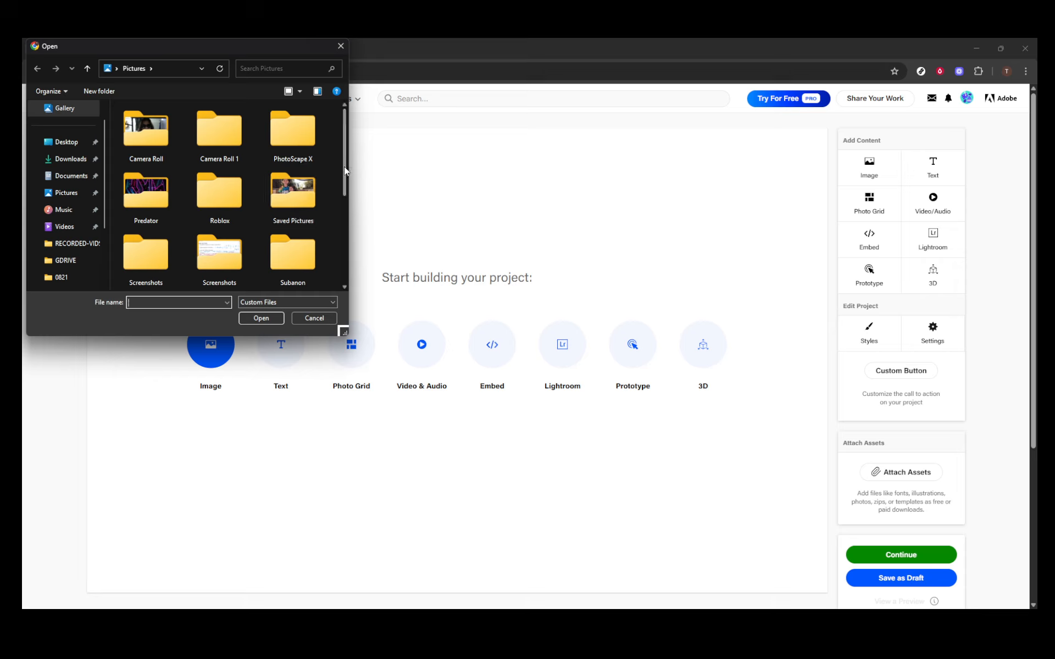
left_click_drag(344, 167, 339, 242)
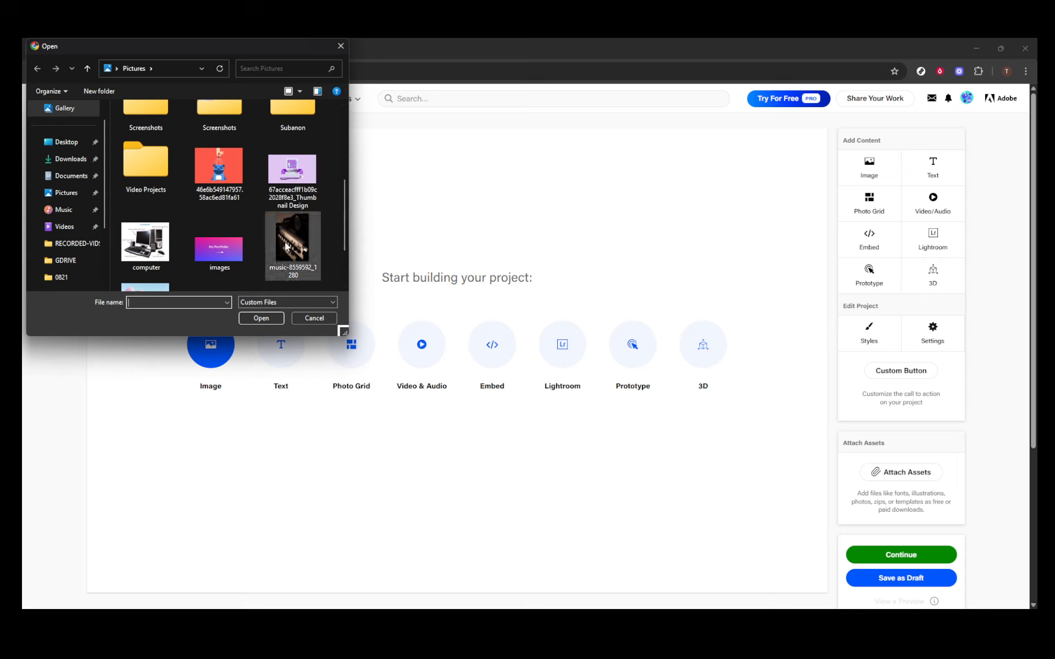
left_click(143, 247)
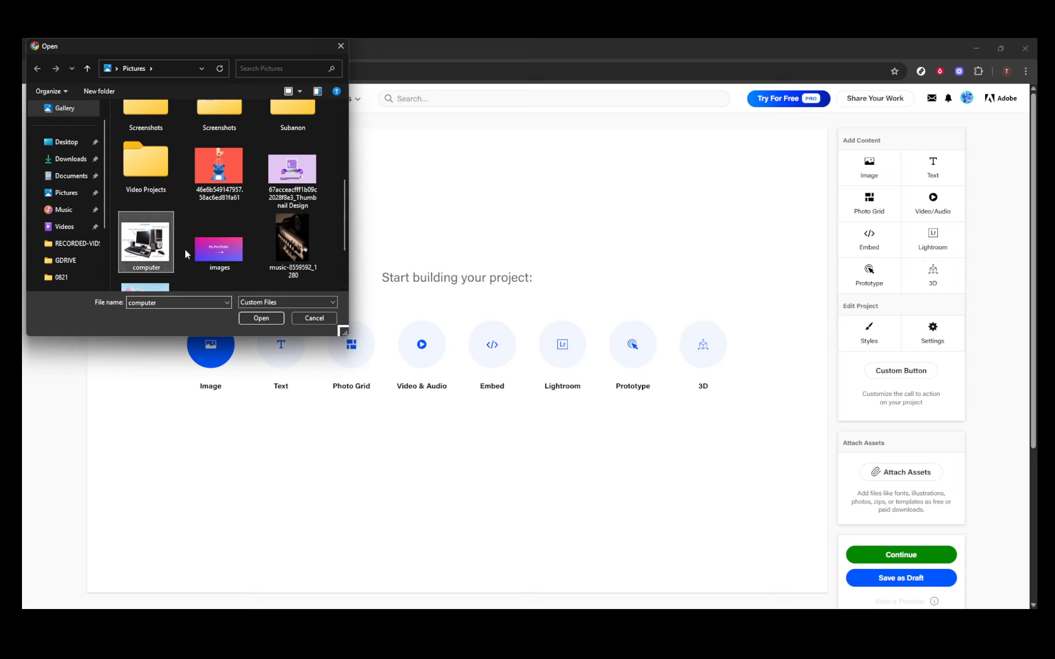
left_click(249, 316)
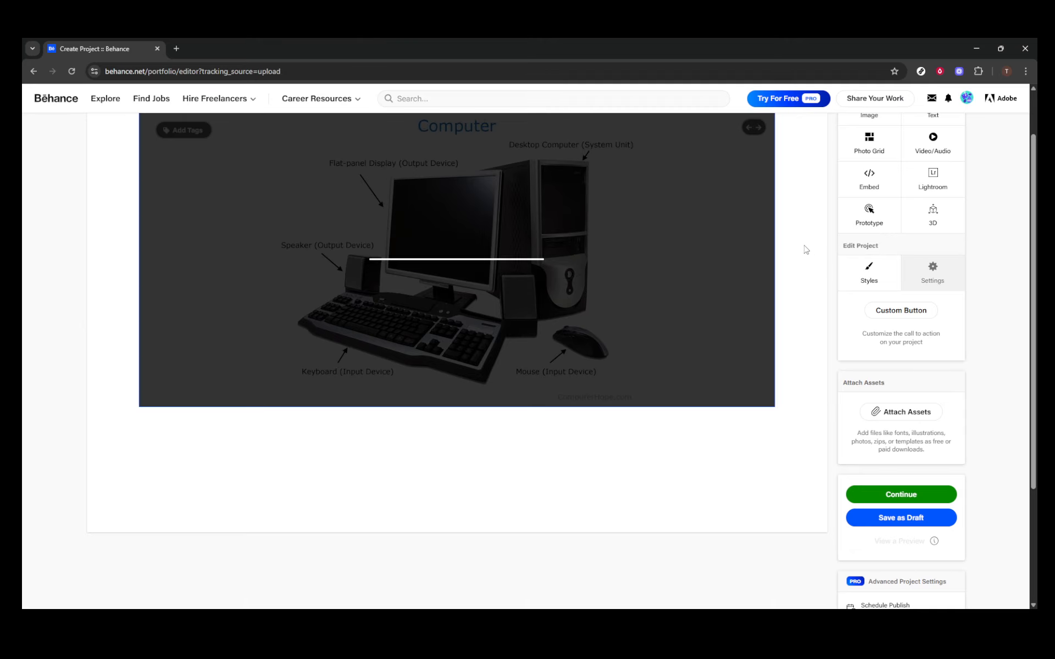
Try to add the pixlr-image-generator-example-1 picture to the project as a second image
scroll(806, 242, "up", 2)
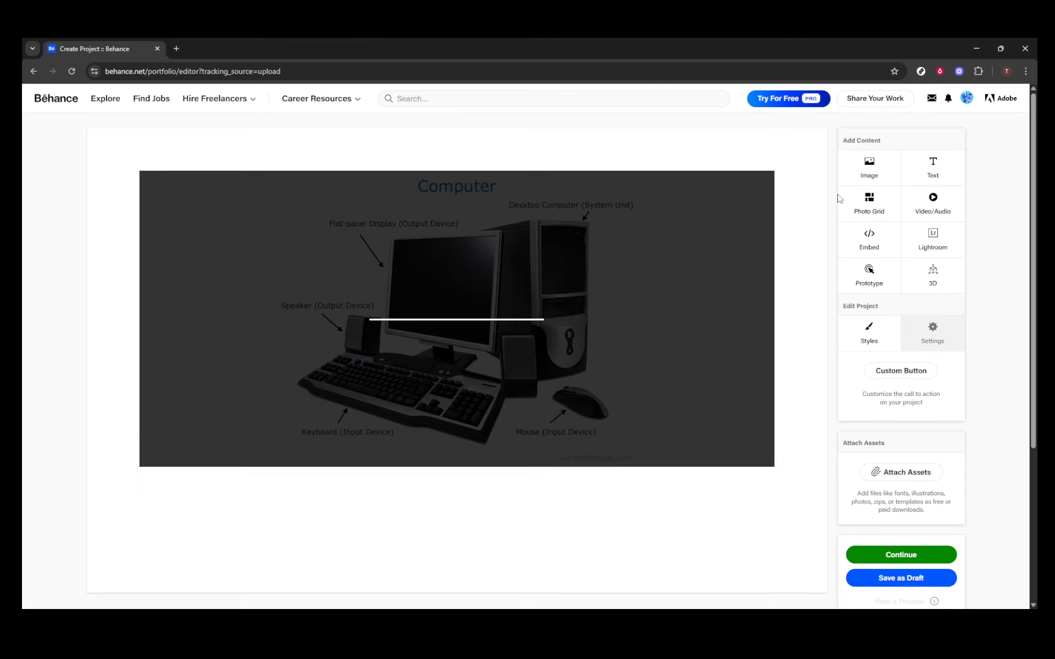
left_click(870, 168)
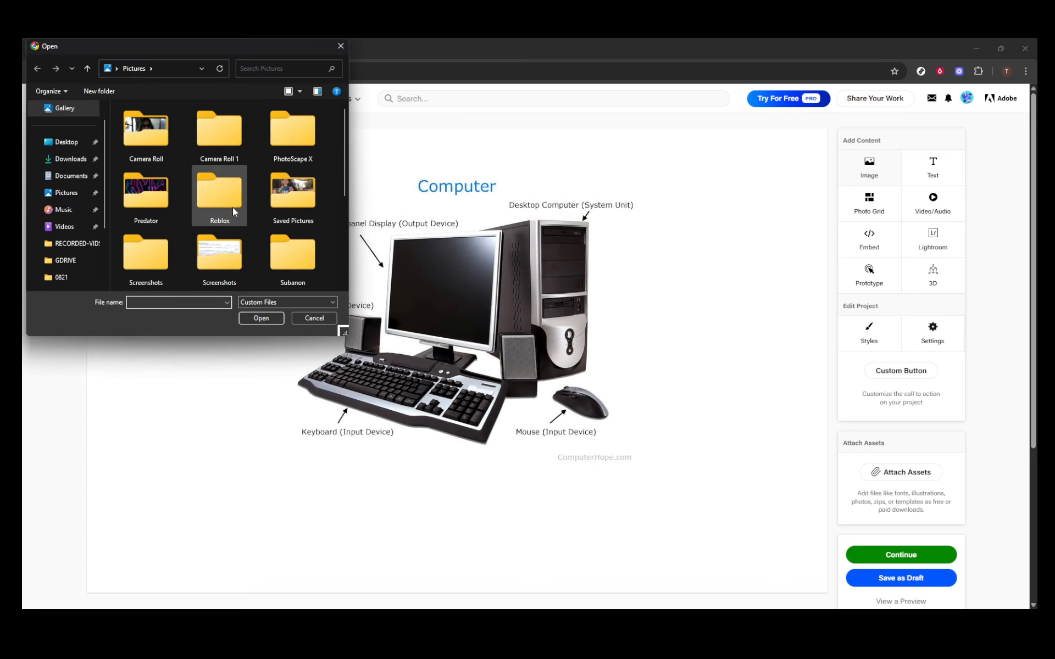
scroll(234, 219, "down", 4)
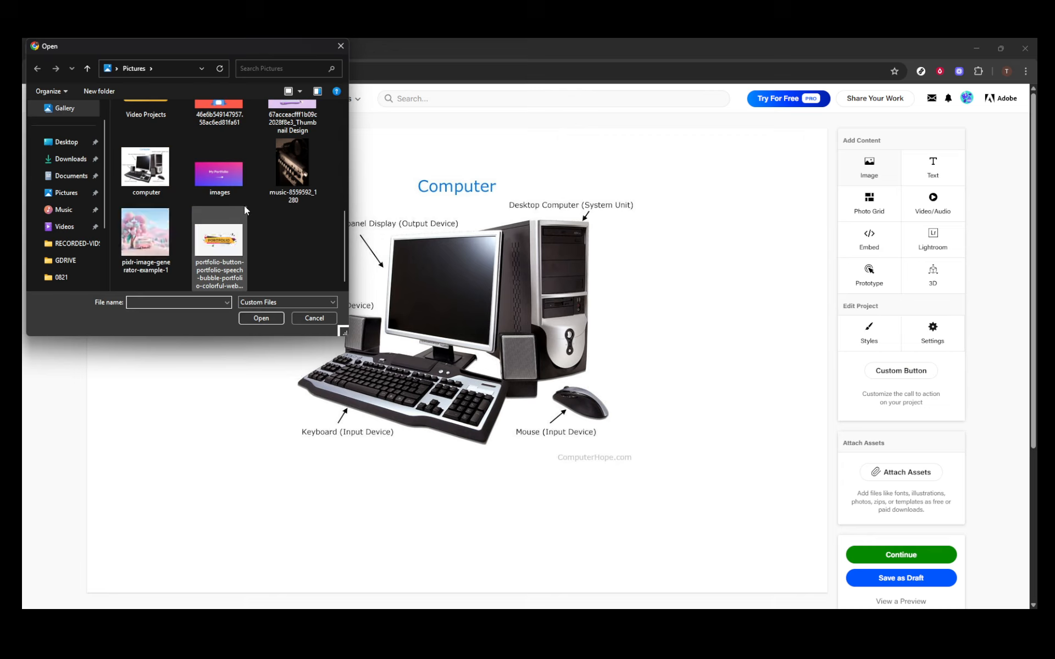
left_click(300, 171)
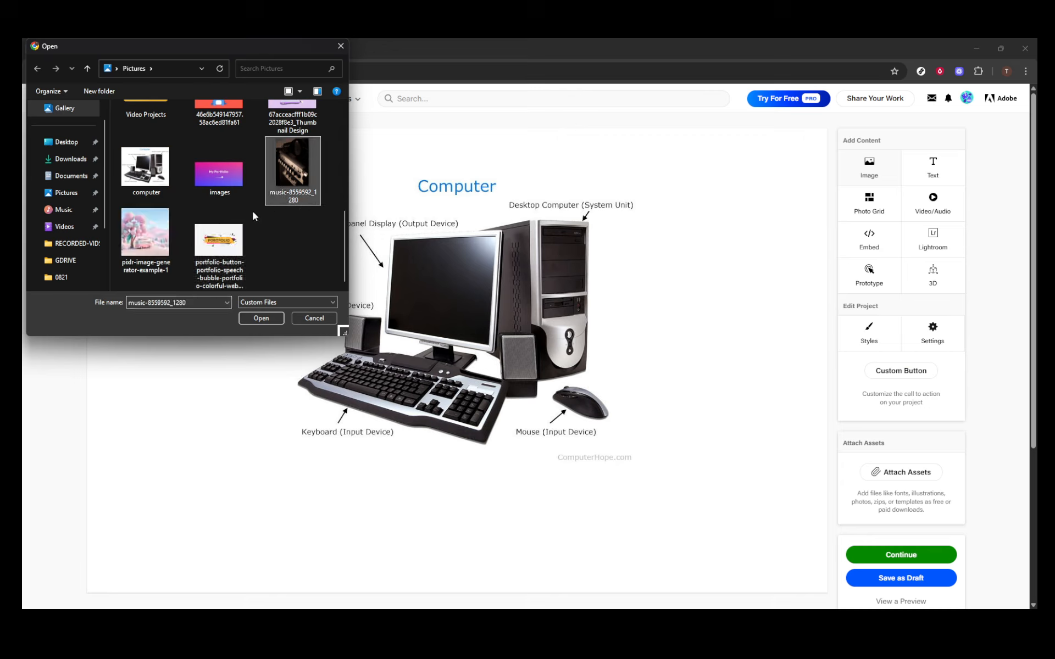
left_click(145, 233)
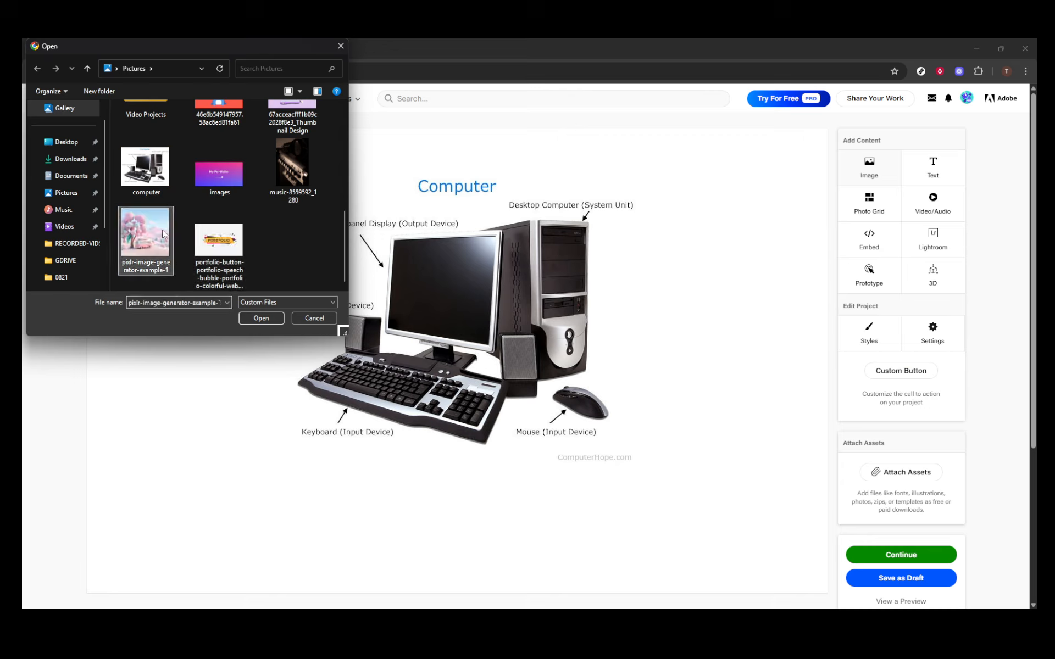
left_click(261, 318)
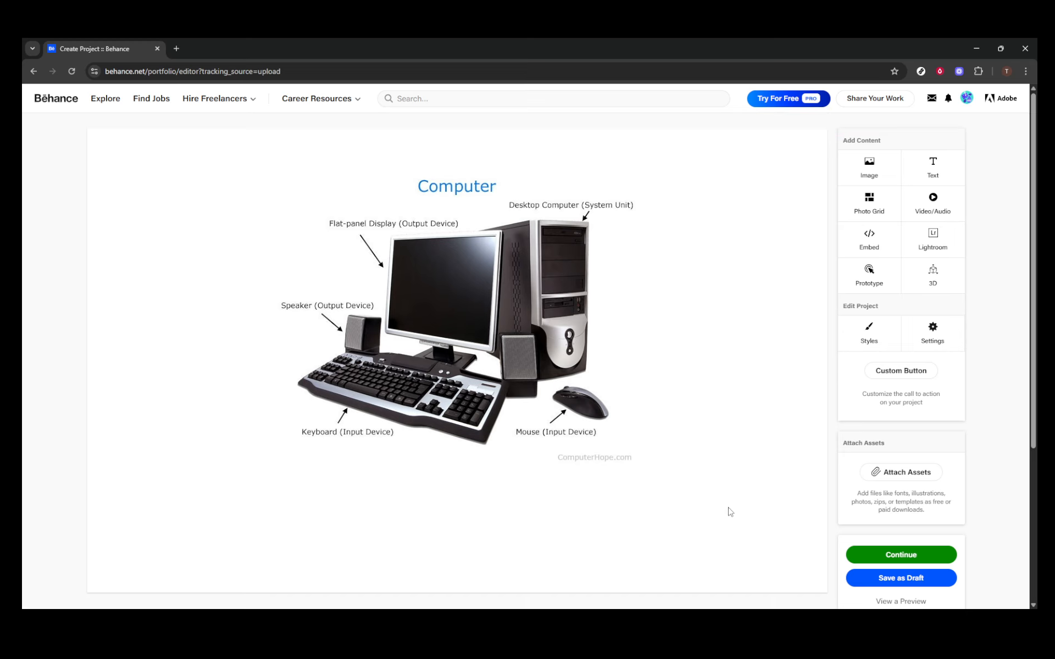
Try again to insert pixlr-image-generator-example-1, this time directly below the computer image
mouse_move(598, 485)
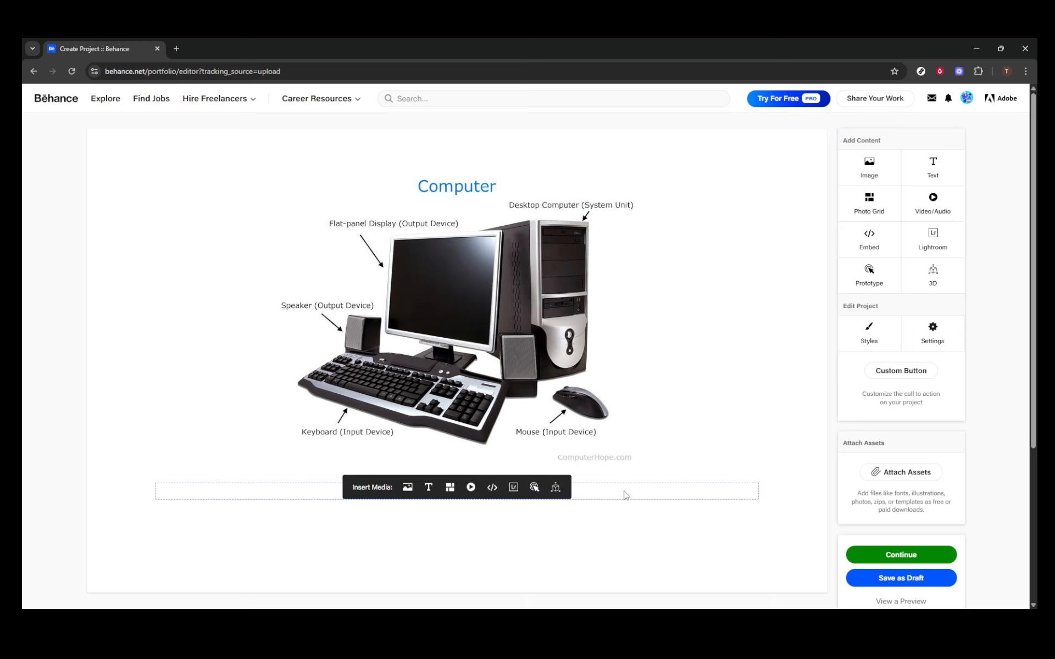
left_click(405, 485)
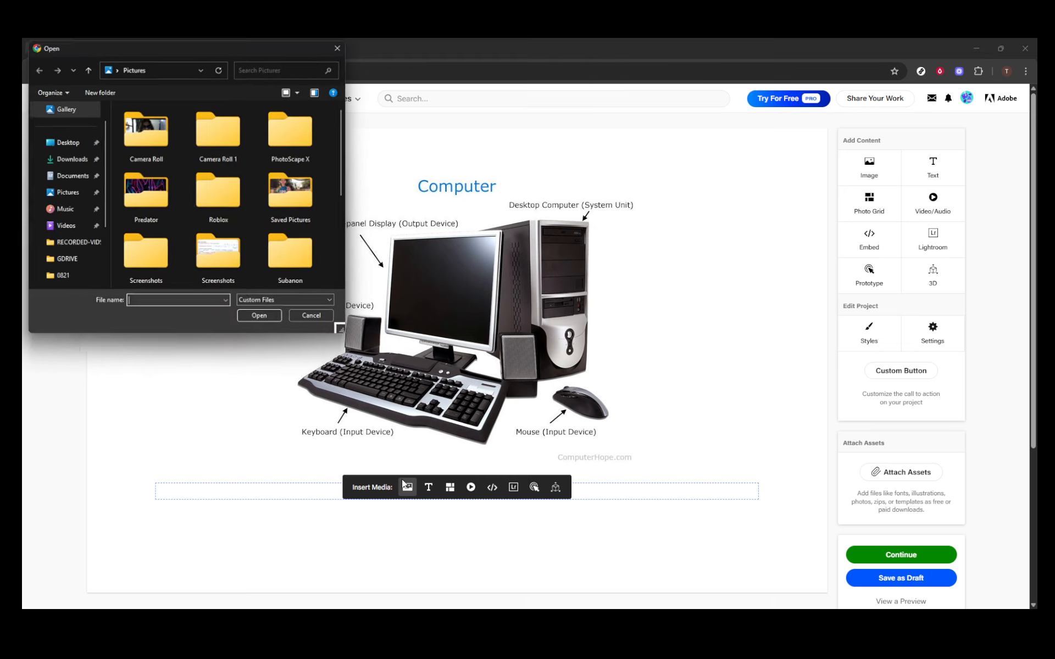
scroll(266, 262, "down", 5)
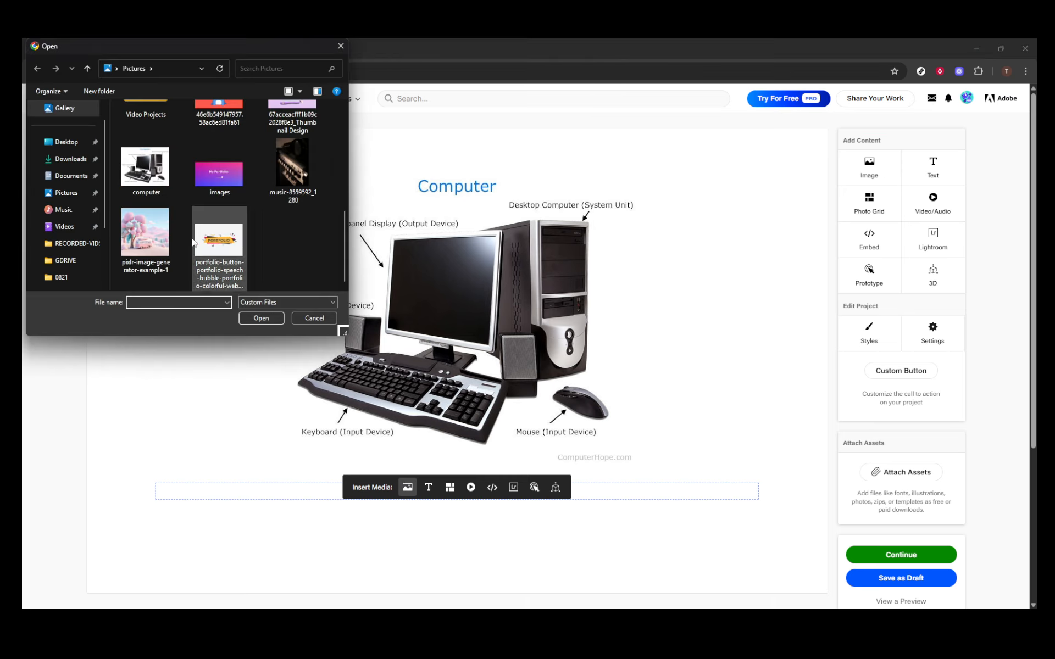
left_click(146, 238)
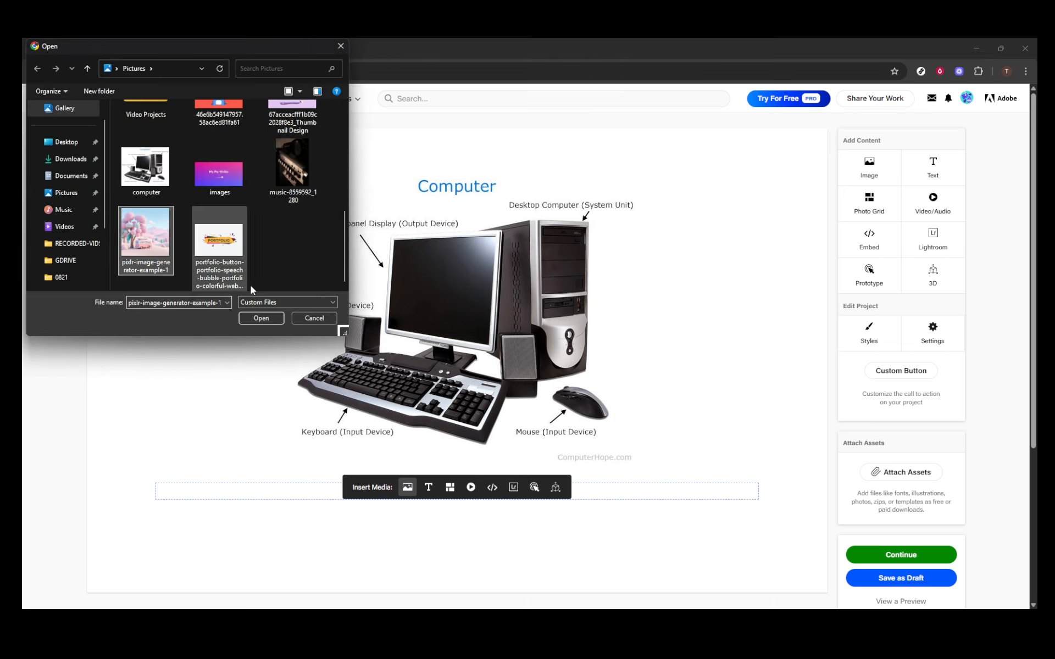
left_click(261, 318)
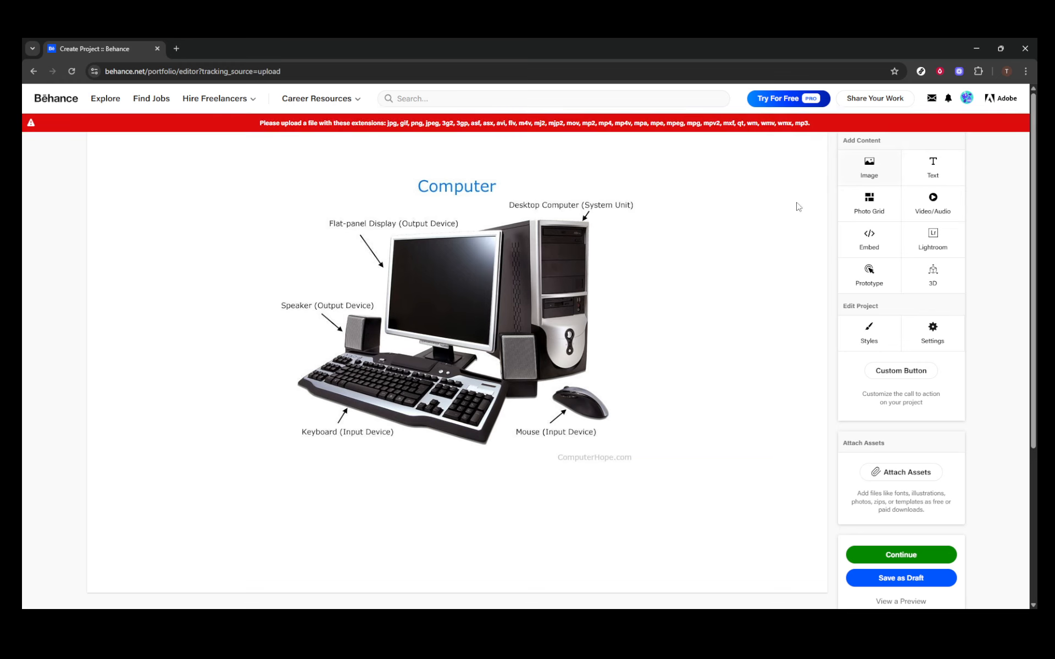
Insert the music-8559592_1280 picture below the computer image and look over the project page
mouse_move(471, 489)
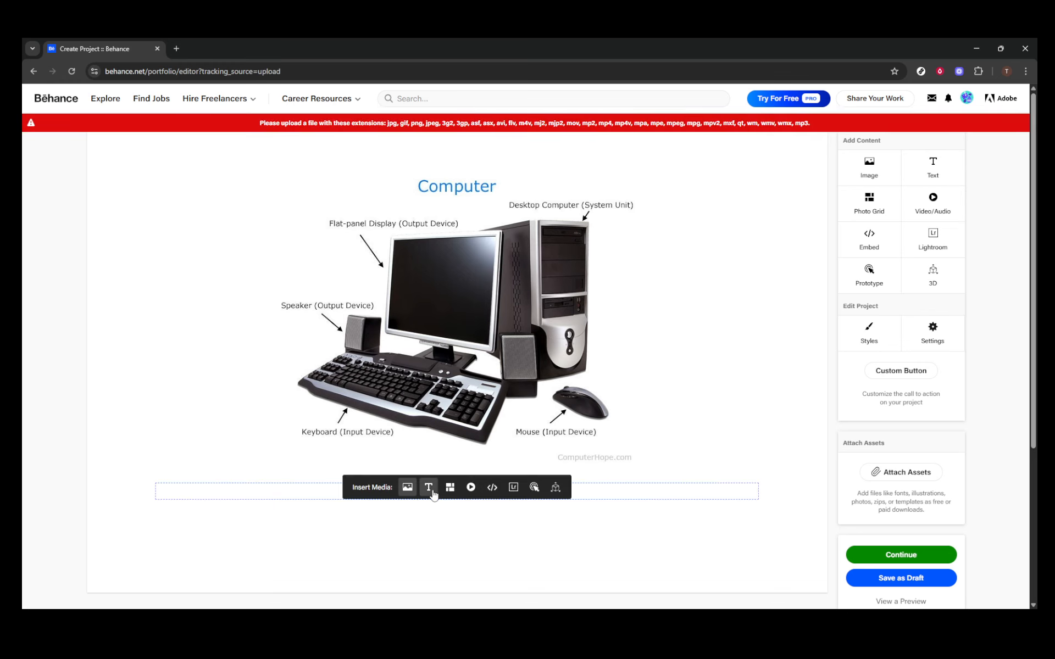
left_click(405, 493)
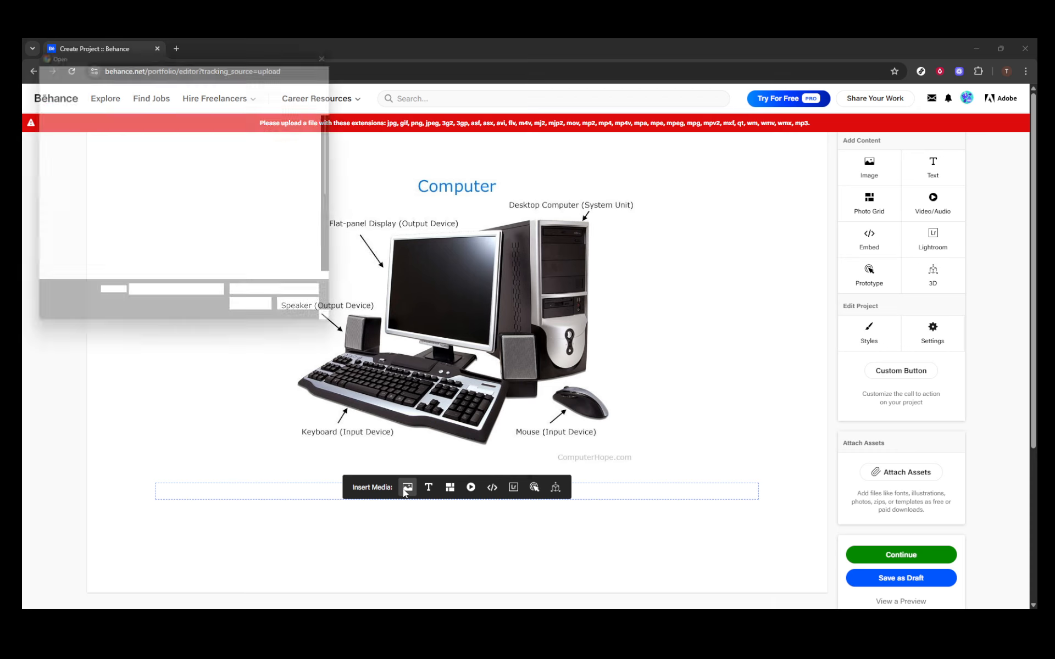
scroll(285, 247, "down", 3)
scroll(285, 247, "down", 2)
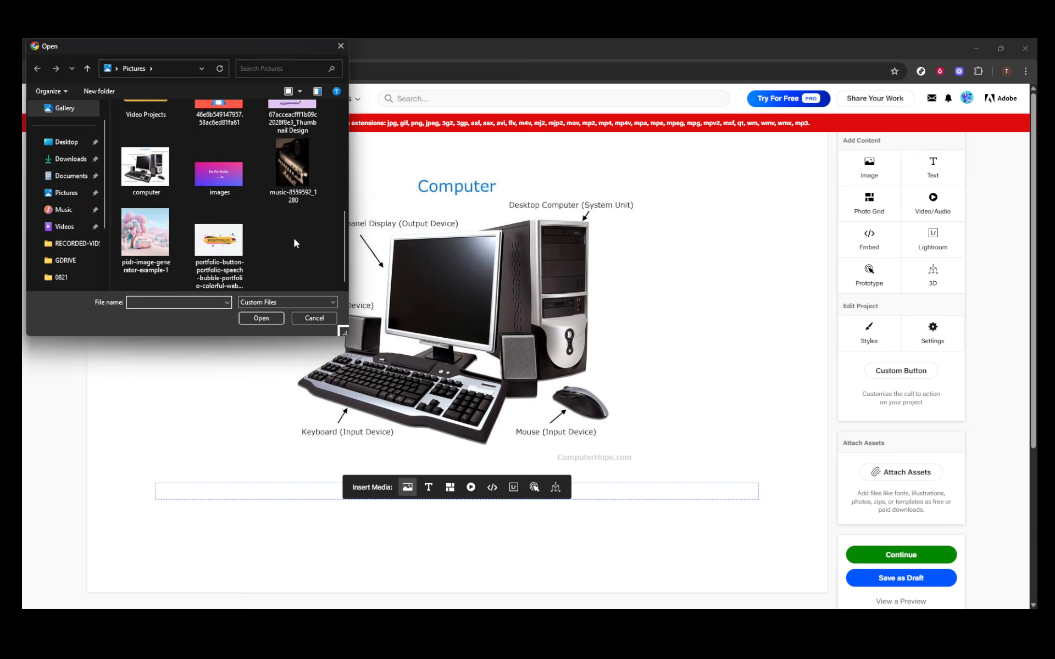
left_click(300, 173)
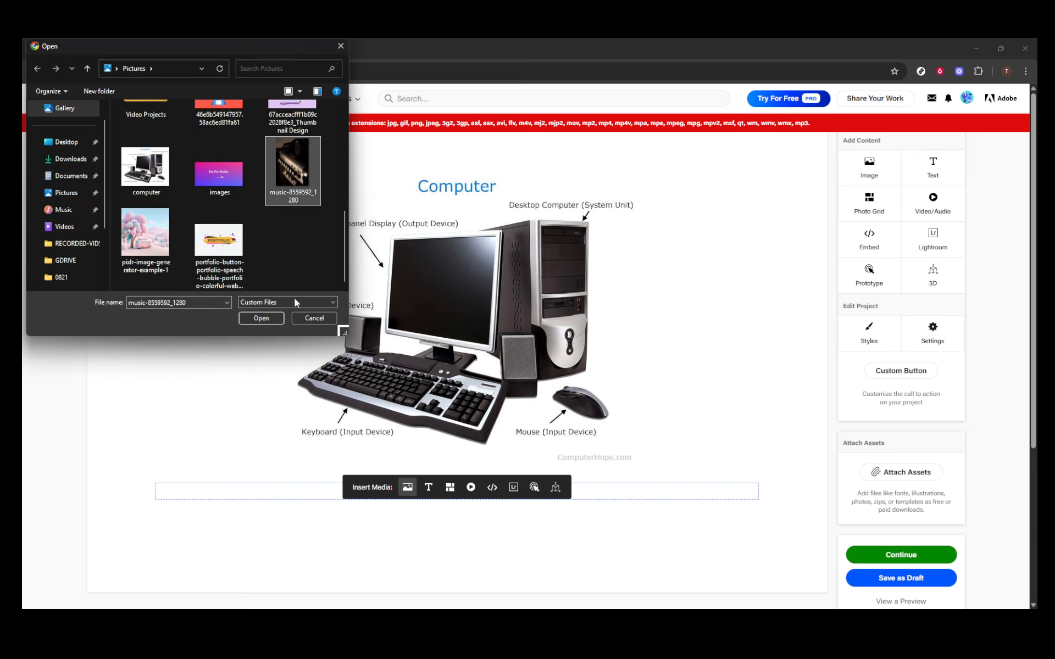
left_click(270, 318)
scroll(284, 326, "down", 7)
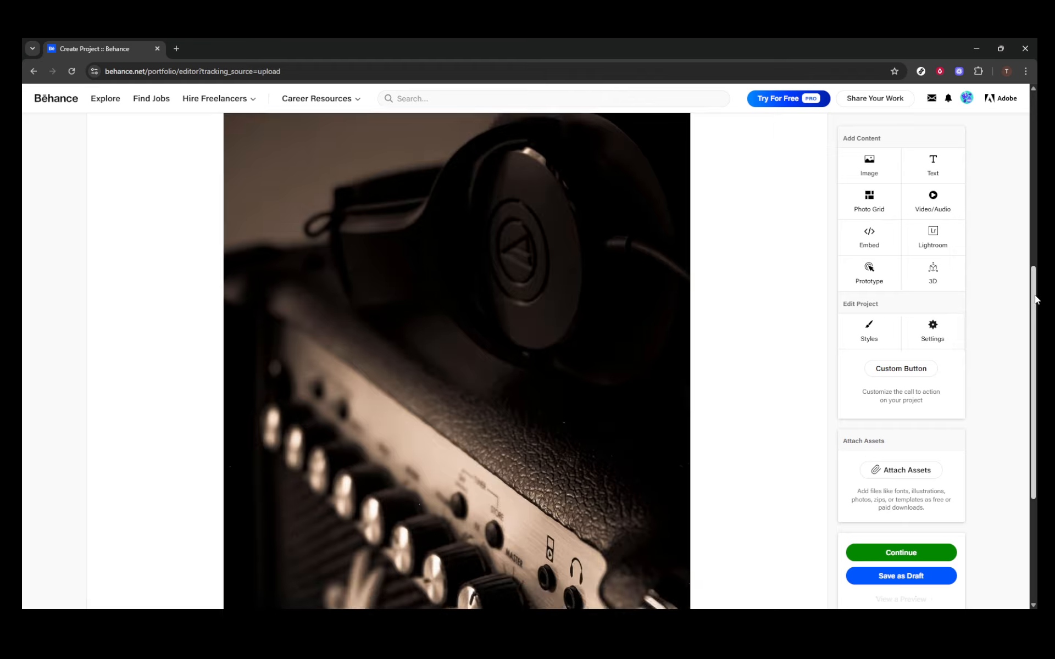
scroll(1030, 301, "up", 3)
scroll(1031, 301, "up", 4)
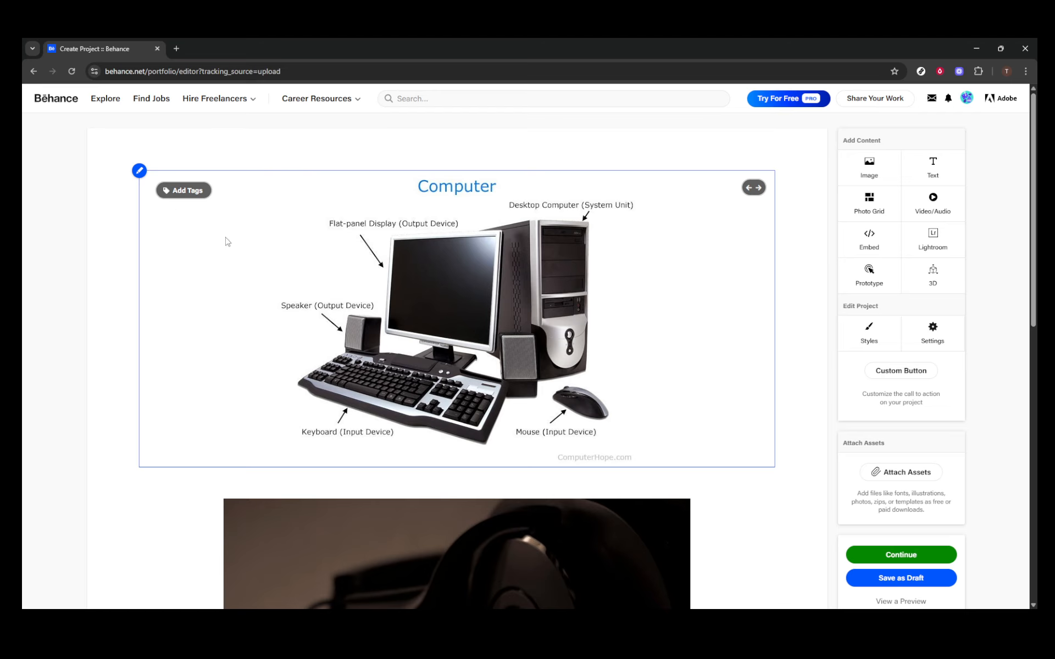
Try to move the music image above the computer image in the project's content order, then cancel the reordering
left_click(139, 172)
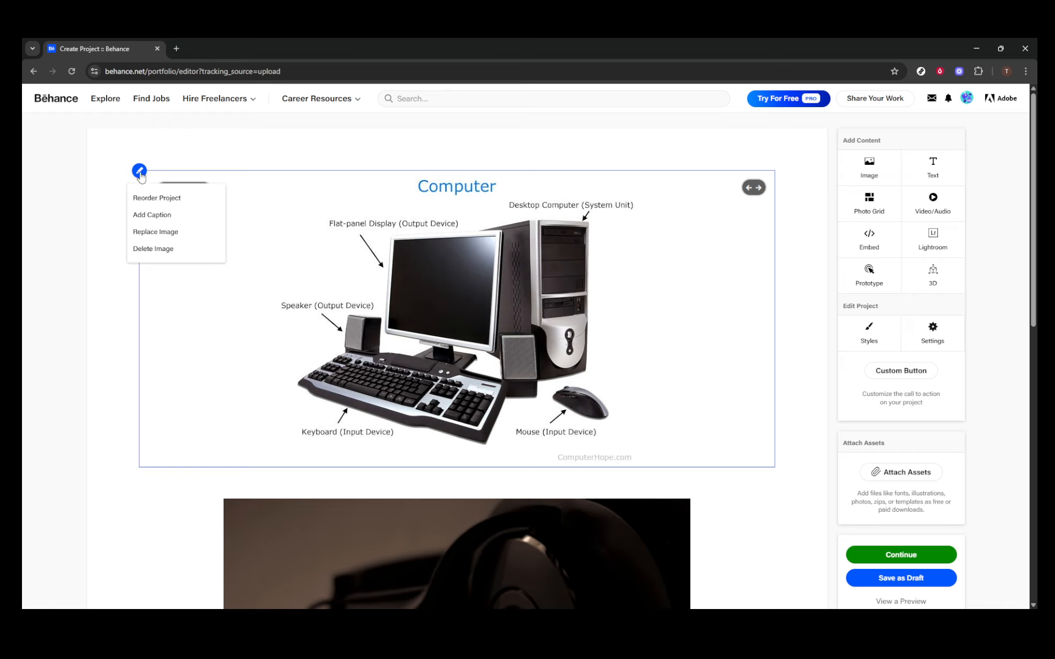
left_click(155, 201)
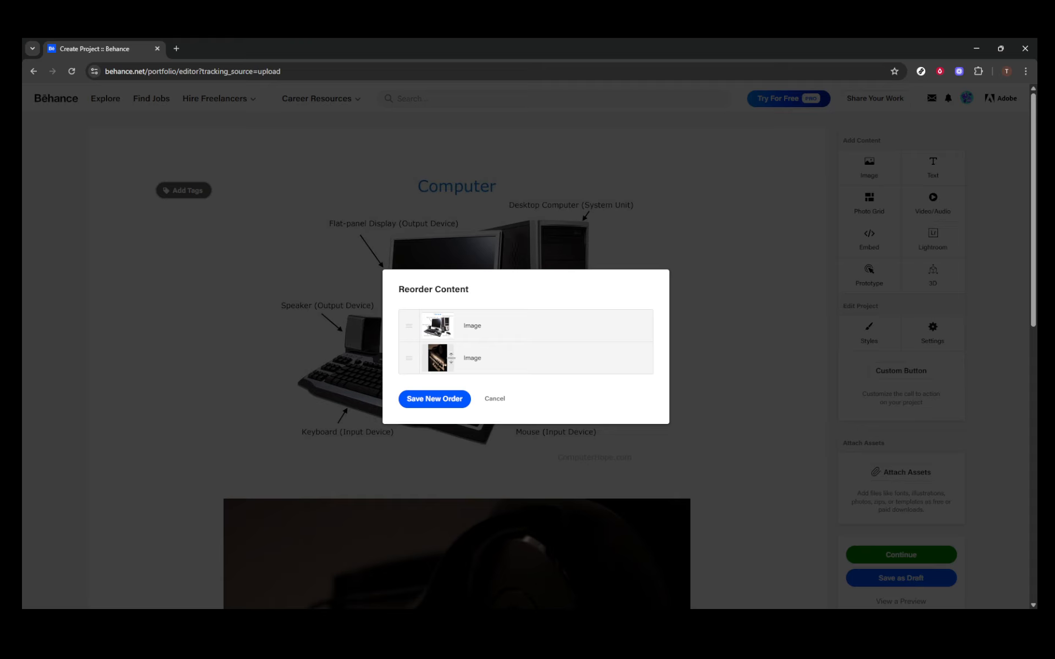
left_click_drag(470, 358, 476, 319)
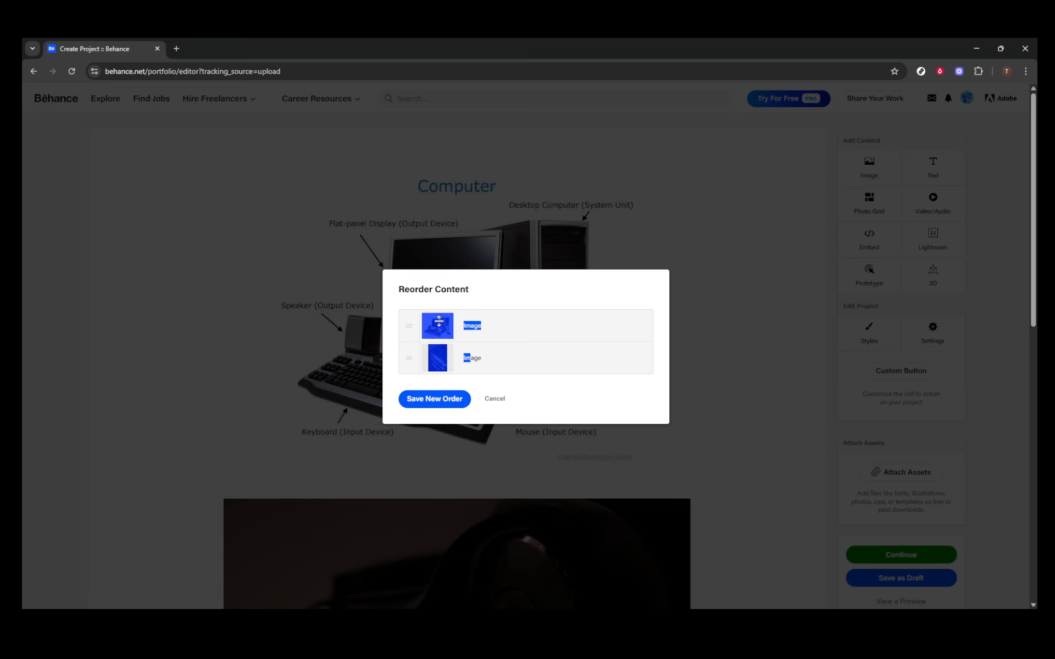
left_click(496, 401)
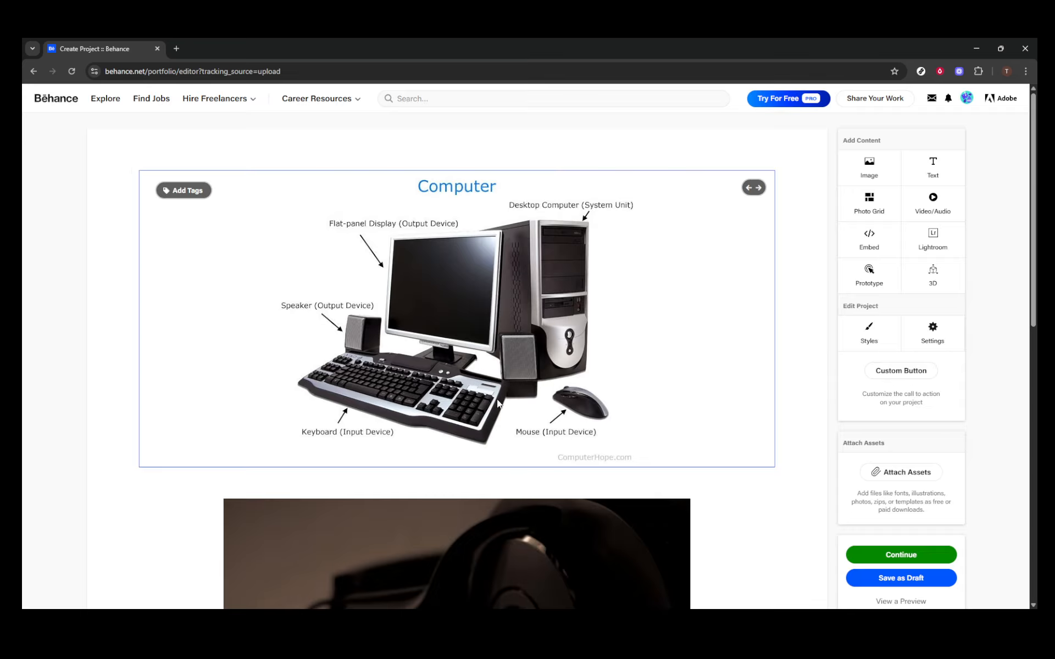
Continue to the project's publishing details and crop the cover image at the minimum zoom
left_click(901, 557)
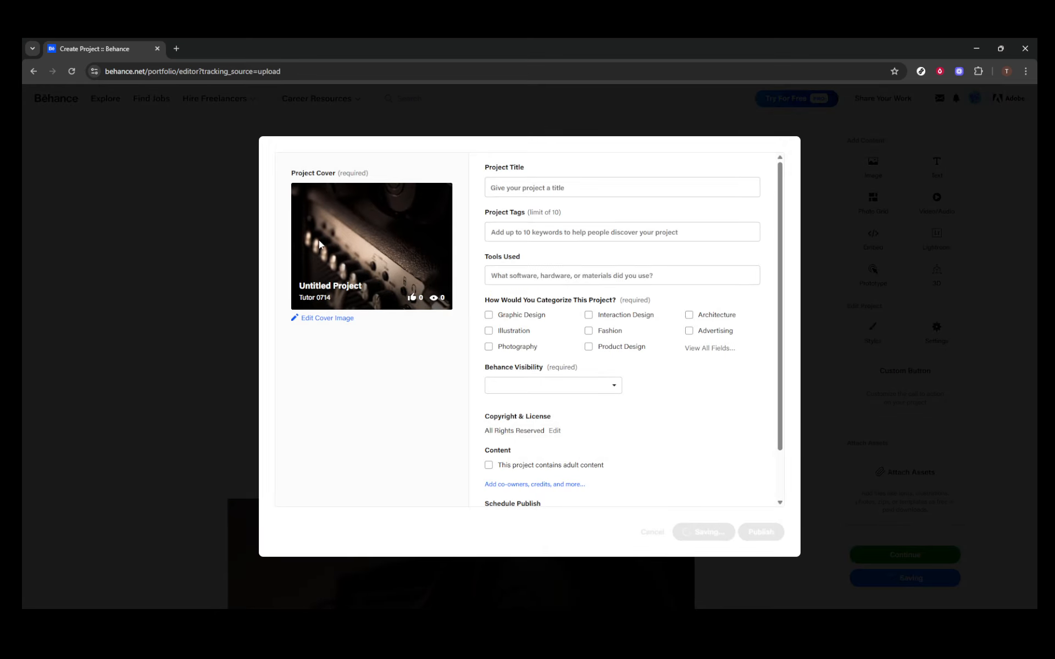
left_click(324, 318)
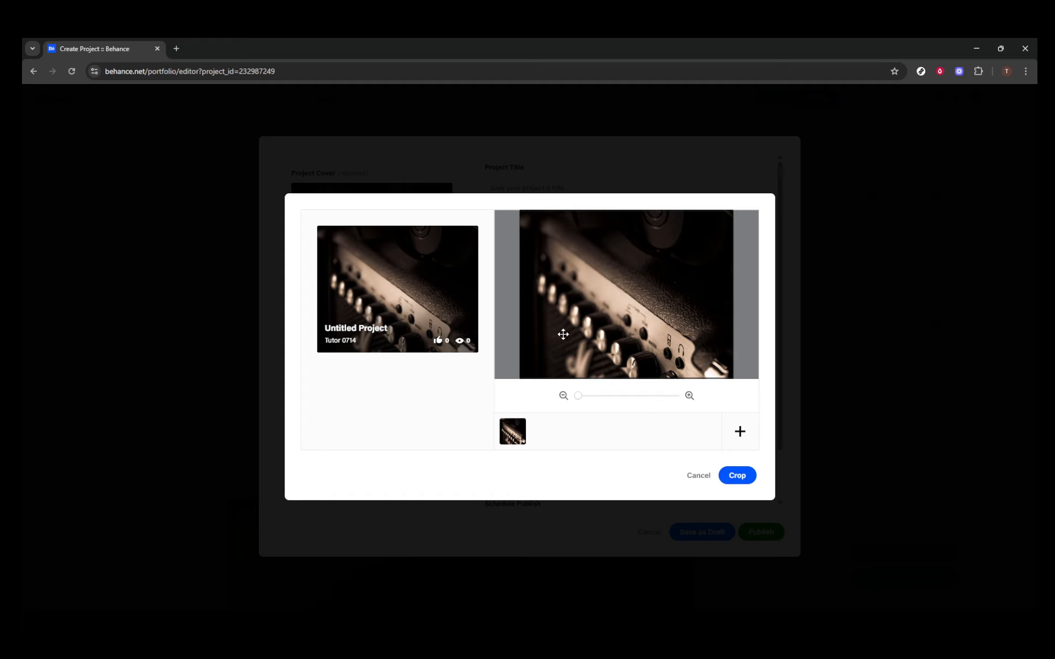
left_click_drag(578, 397, 556, 398)
left_click(738, 476)
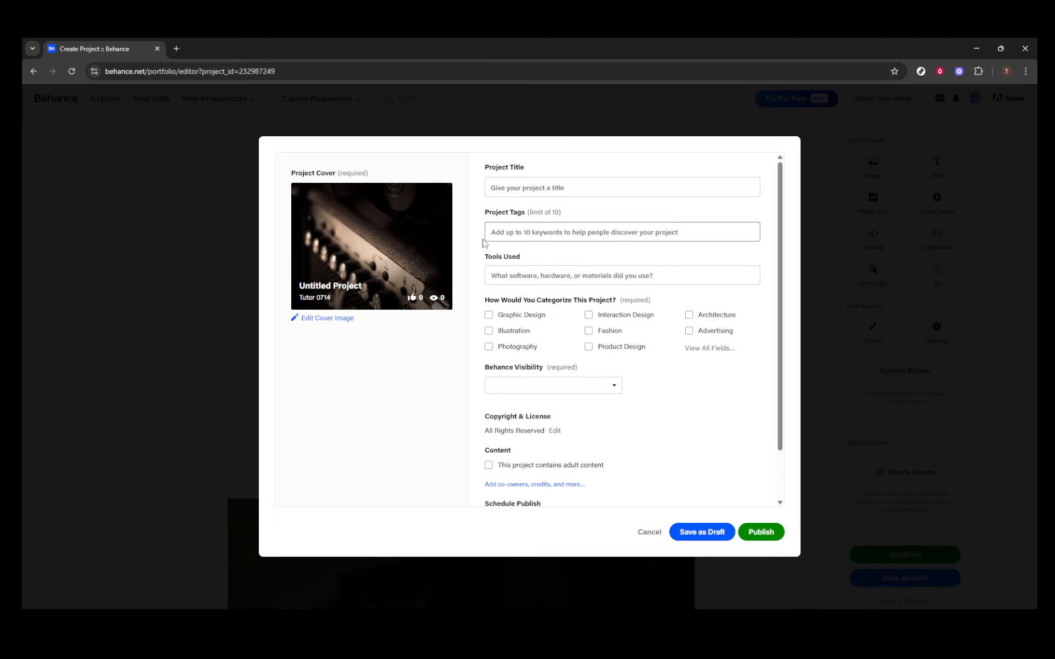
Check the suggested project tags, set the project's Behance visibility to Everyone, and review the remaining publishing options
left_click(515, 234)
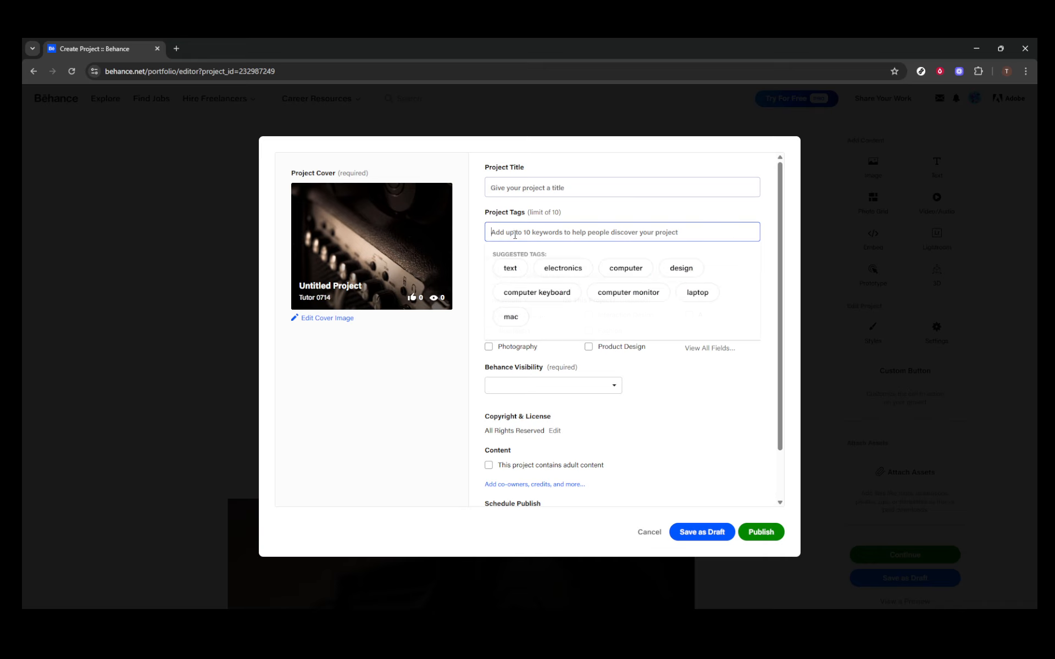
left_click(469, 256)
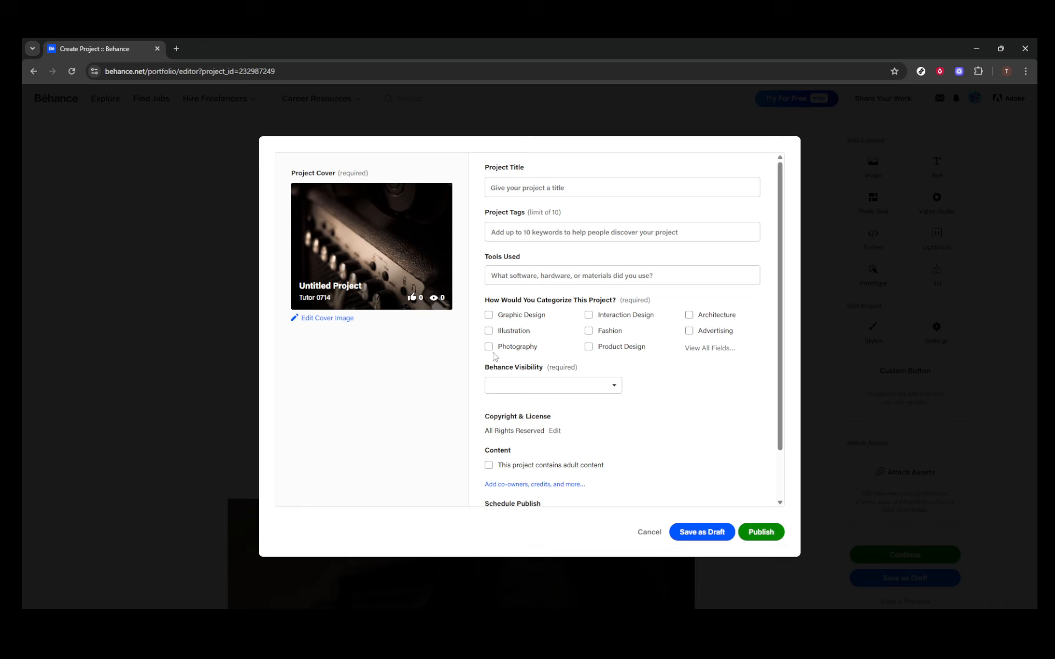
left_click(615, 392)
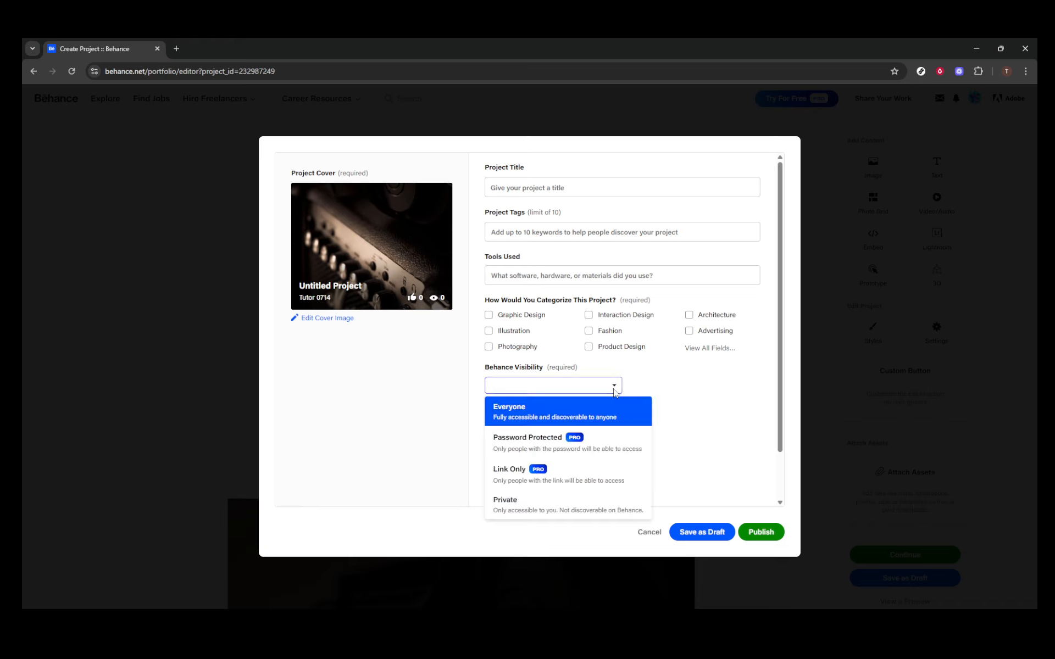
left_click(533, 421)
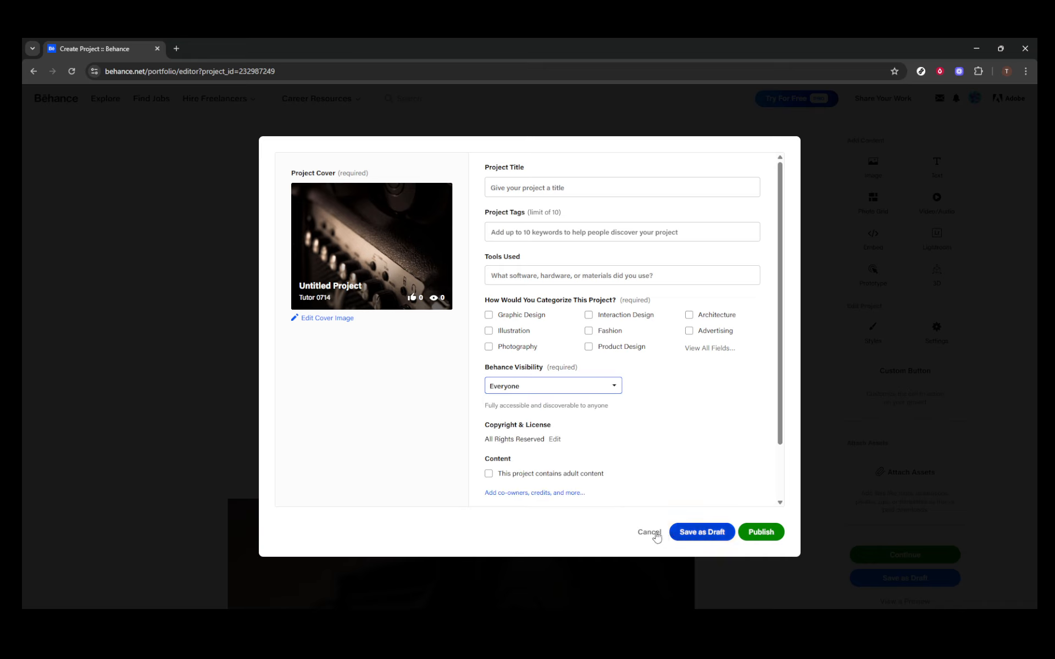
scroll(650, 437, "down", 1)
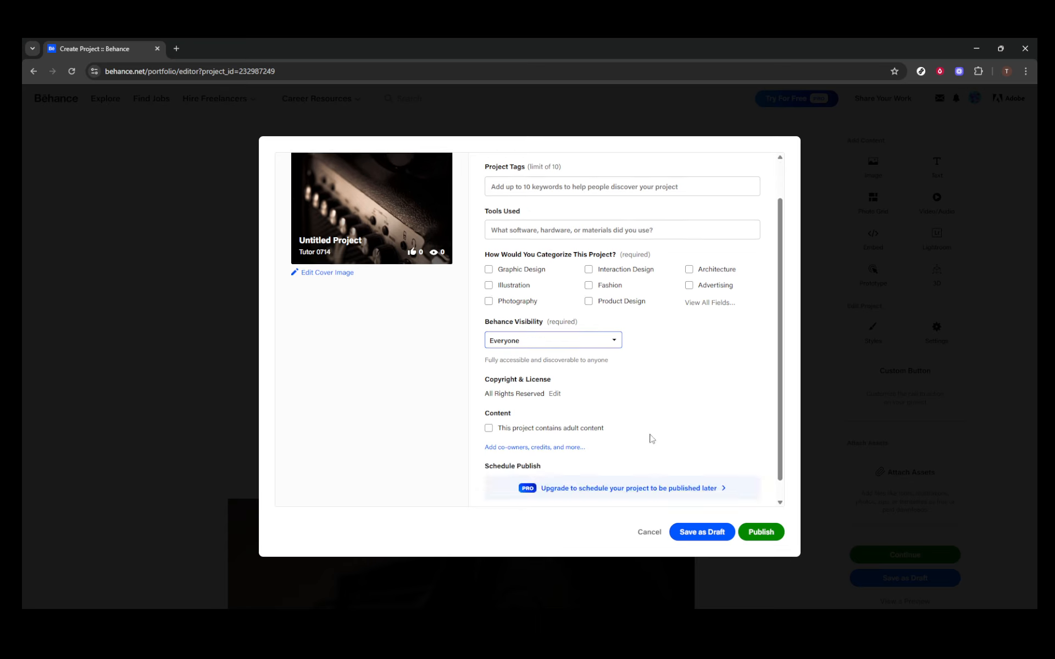
scroll(682, 437, "up", 1)
scroll(691, 443, "down", 2)
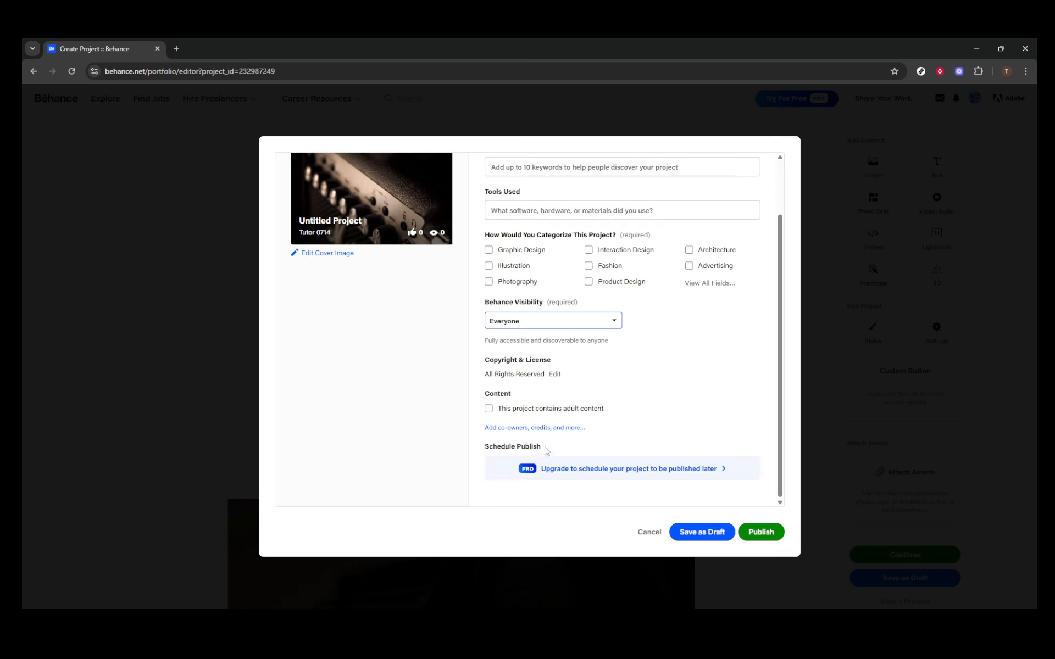